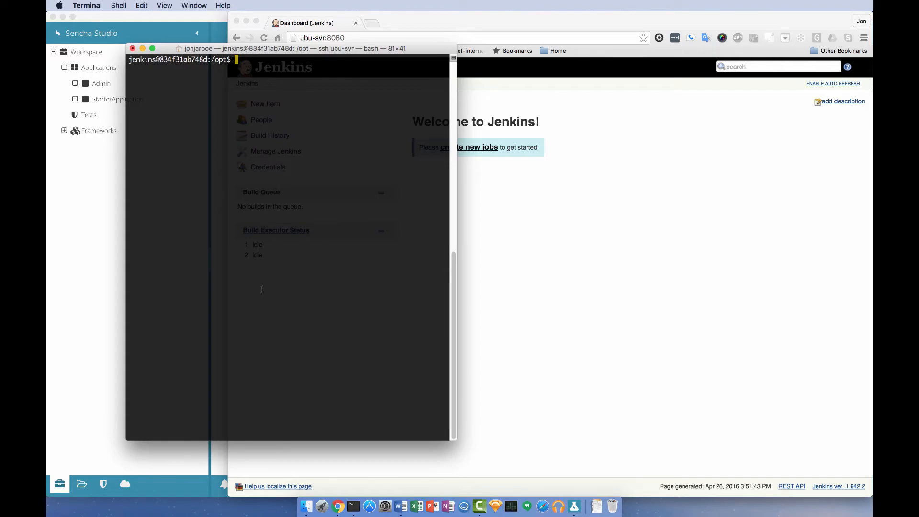
Unzip stc.zip in /opt and make stc/stc executable for all users with chmod a+x
text(unzip stc.zip)
key(Return)
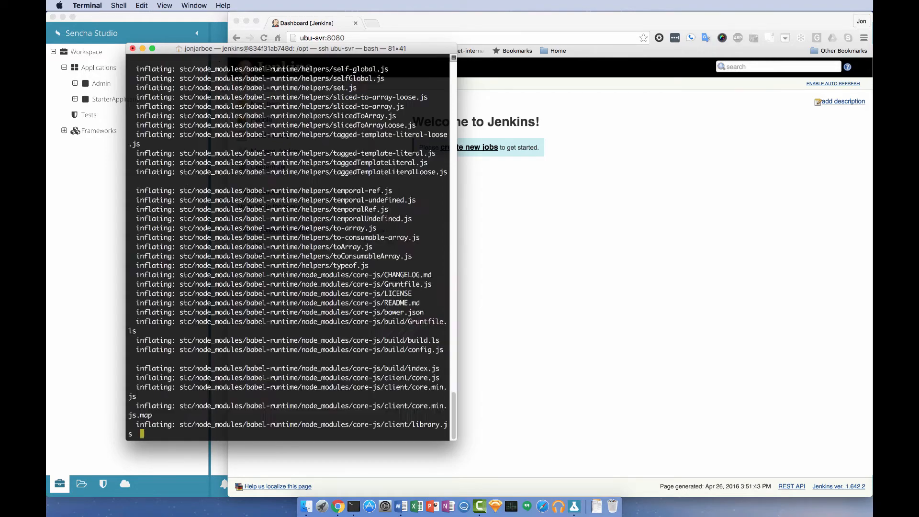
text(chmod a+)
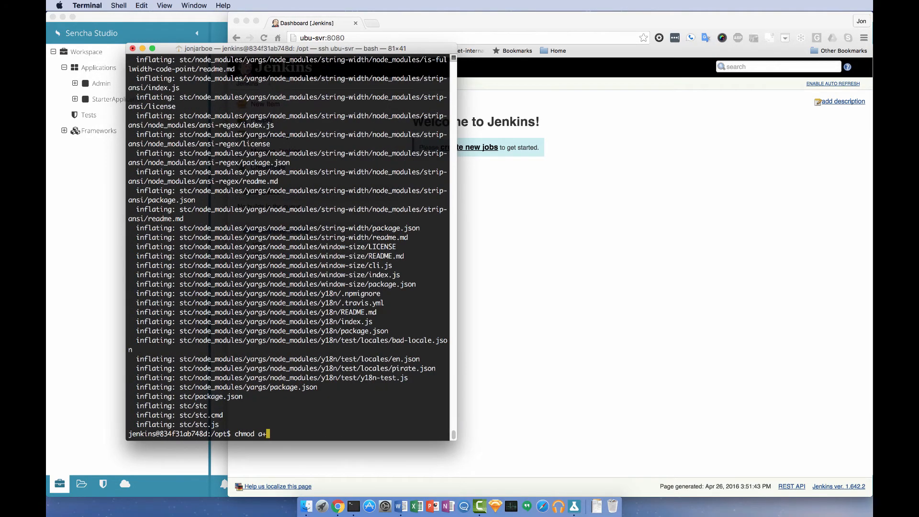
text(x stc/stc)
key(Return)
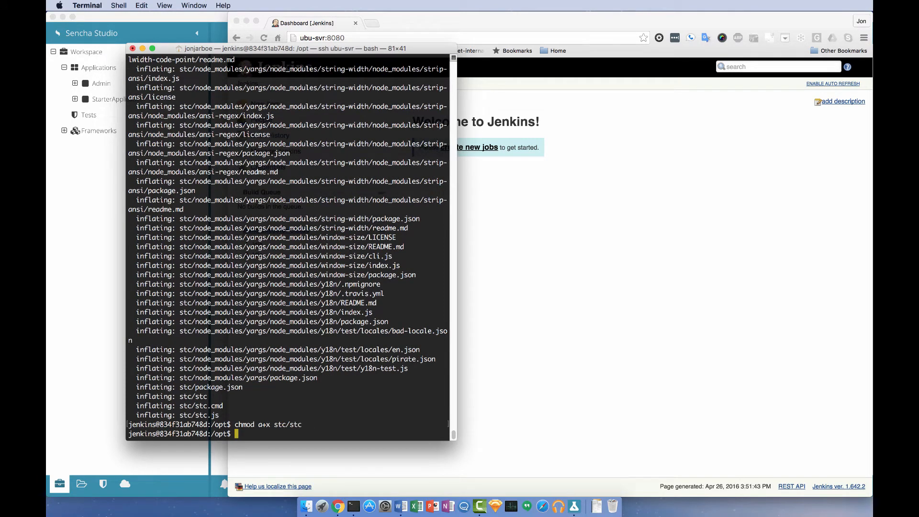
Create a tmp directory in /opt and clone the jenkins branch of the SenchaTestDemo GitHub repository into it
text(mkdir tmp)
key(Return)
text(cd tmp)
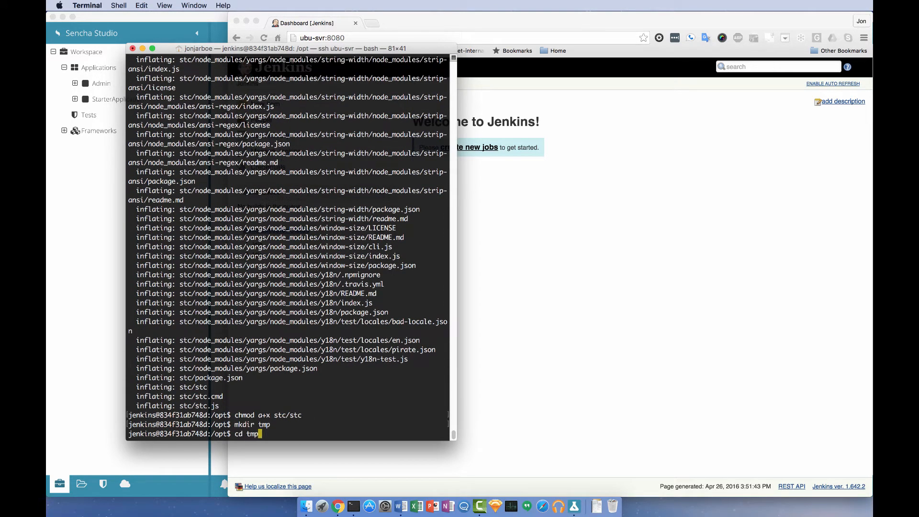
key(Return)
text(git clone)
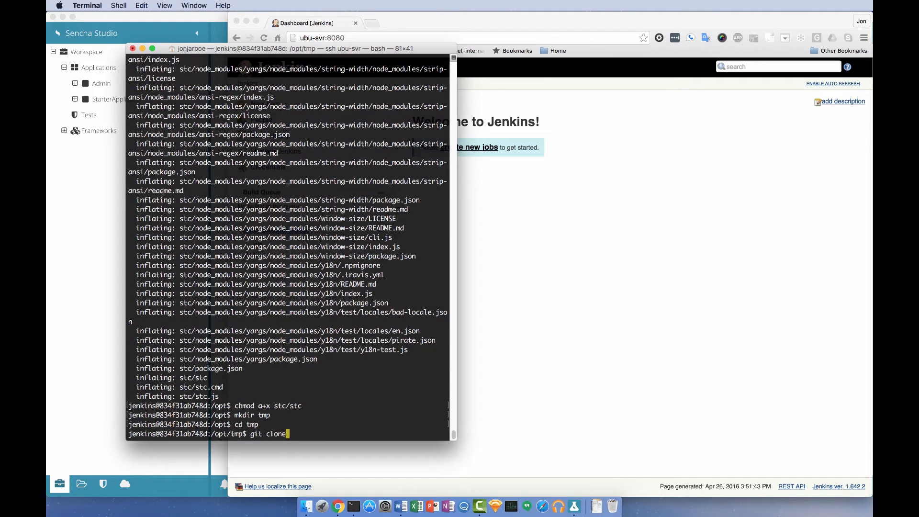
text( https://github.com/jjarboe/Sencha)
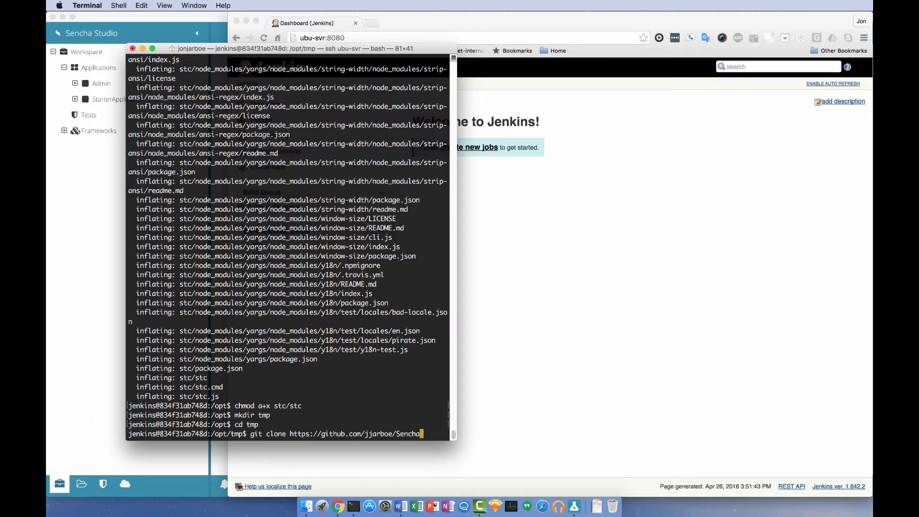
text(TestDemo --branch jenkins)
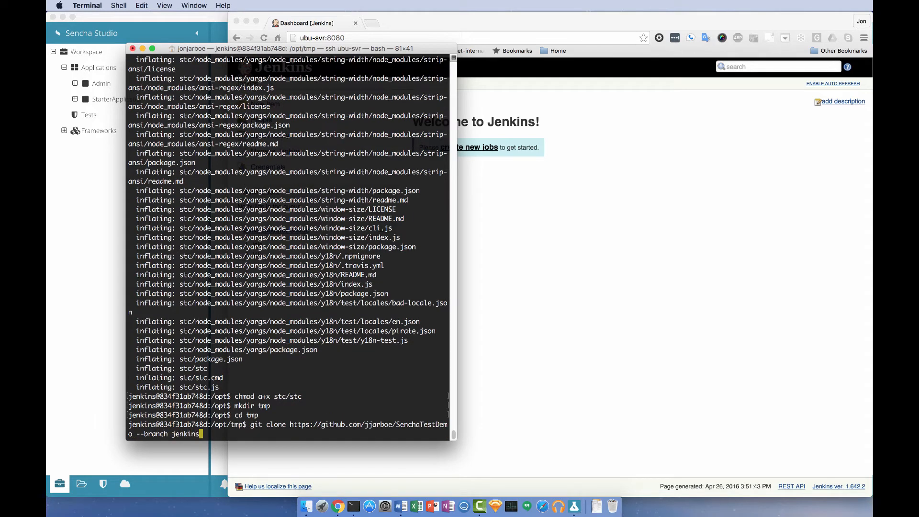
key(Return)
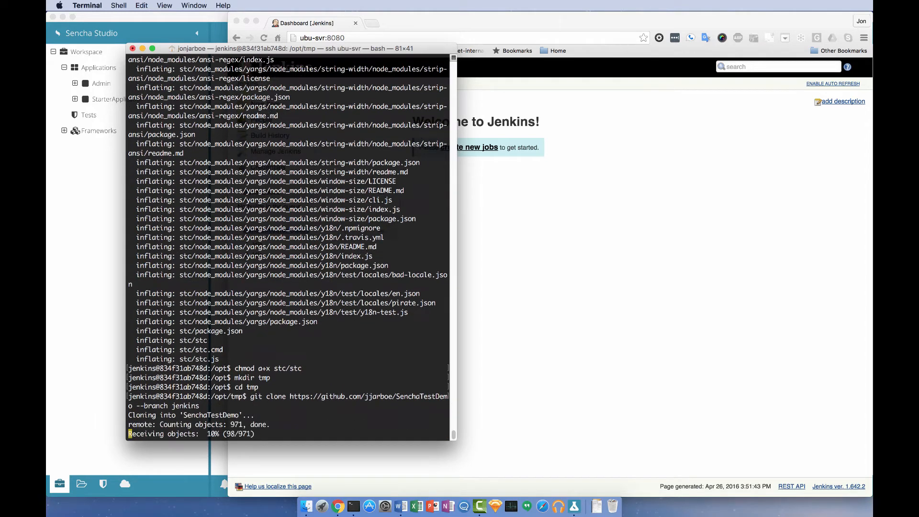
Change into the SenchaTestDemo directory and run prebuild.sh with bash
text(cd Sen)
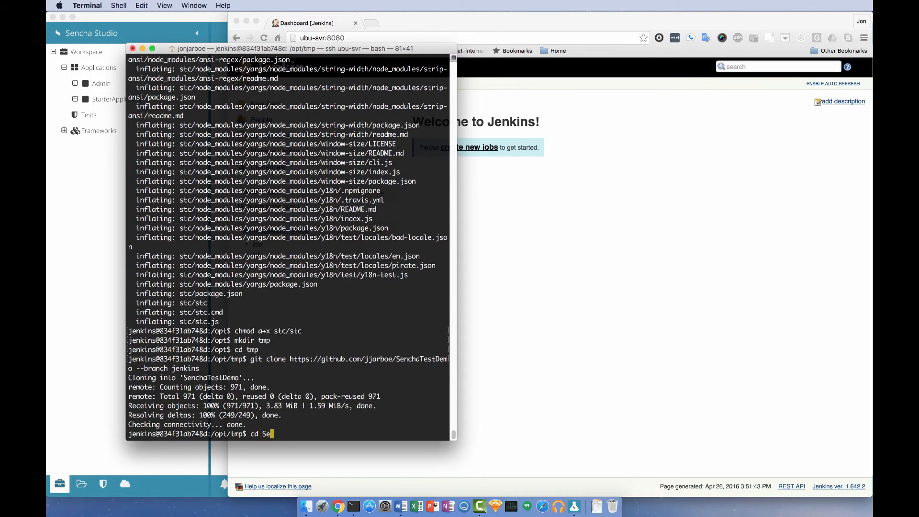
key(Tab)
key(Return)
text(bash prebuild.sh)
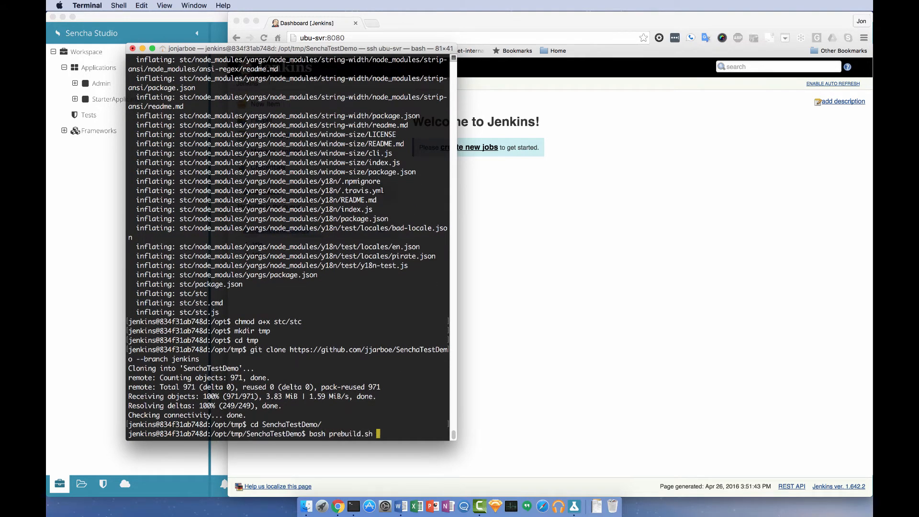
key(Return)
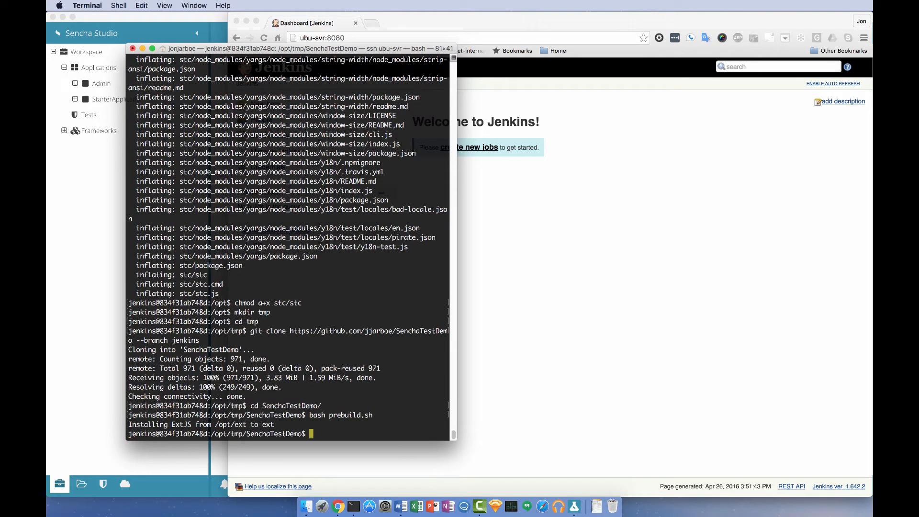
Change to Workspace/apps/admin-dashboard and list its contents
text(cd W)
key(Tab)
text(apps/ad)
key(Tab)
key(Return)
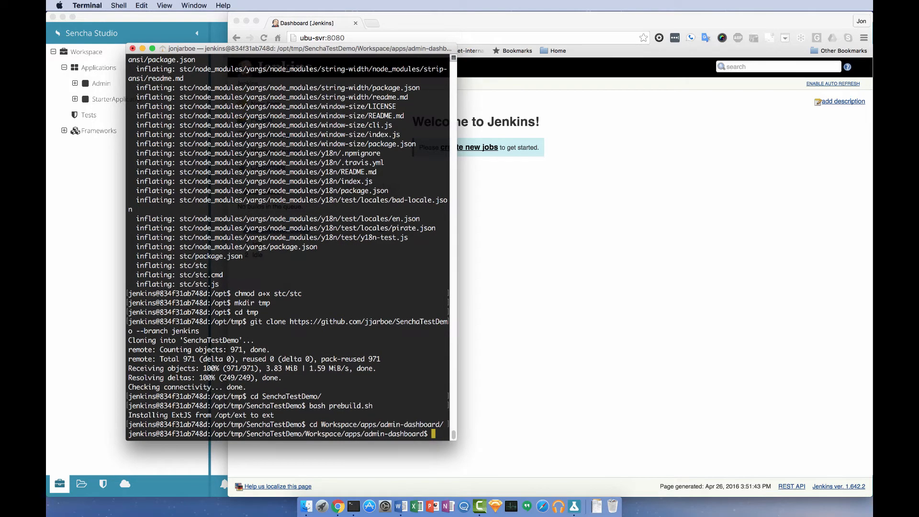
text(ls)
key(Return)
Run the test/todo scenario on webdriver-pool with "/opt/stc/stc run -p webdriver-pool -s test/todo"
text(/)
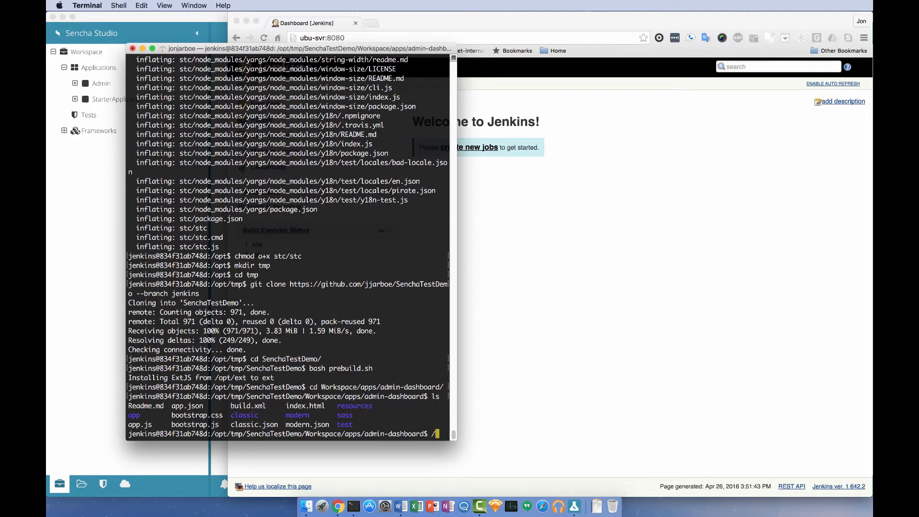
text(opt/stc/stc run )
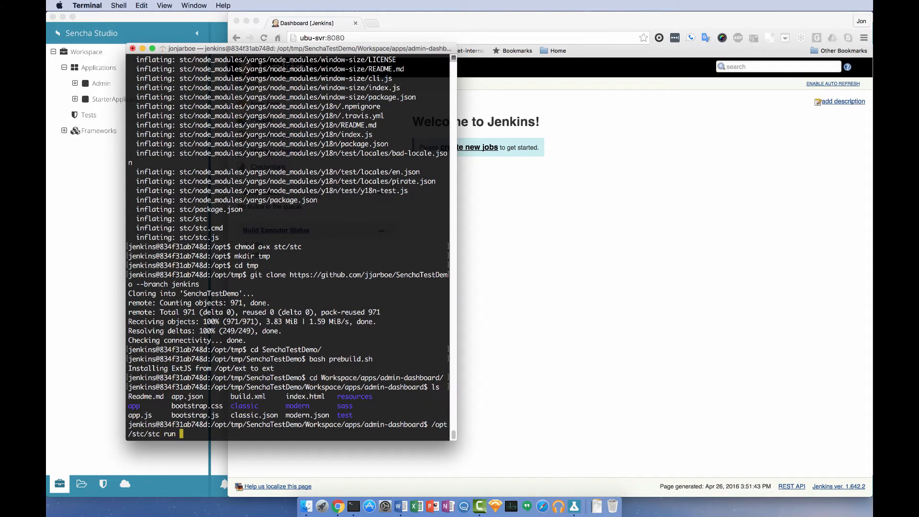
text(-p webdriver-pool -s test/todo)
key(Return)
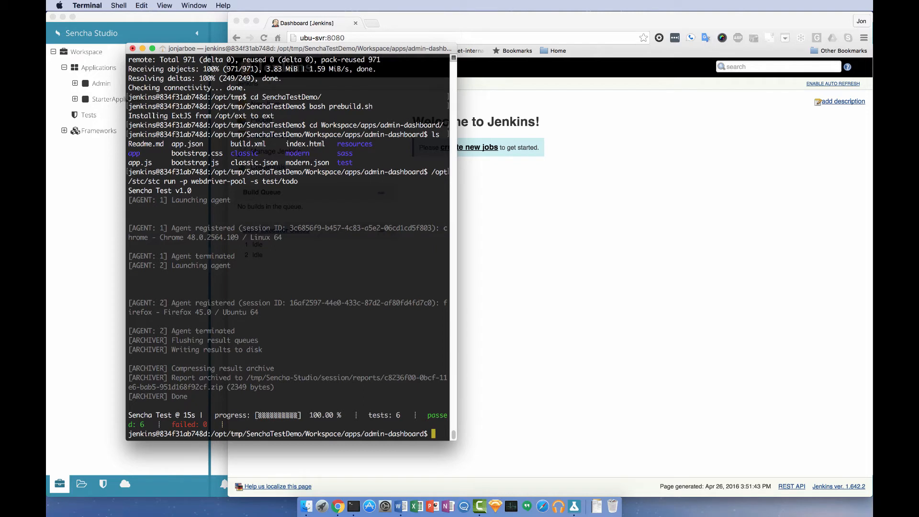
Switch to /opt/stc with pushd and open storage.json in vi in insert mode
text(pushd /opt/s)
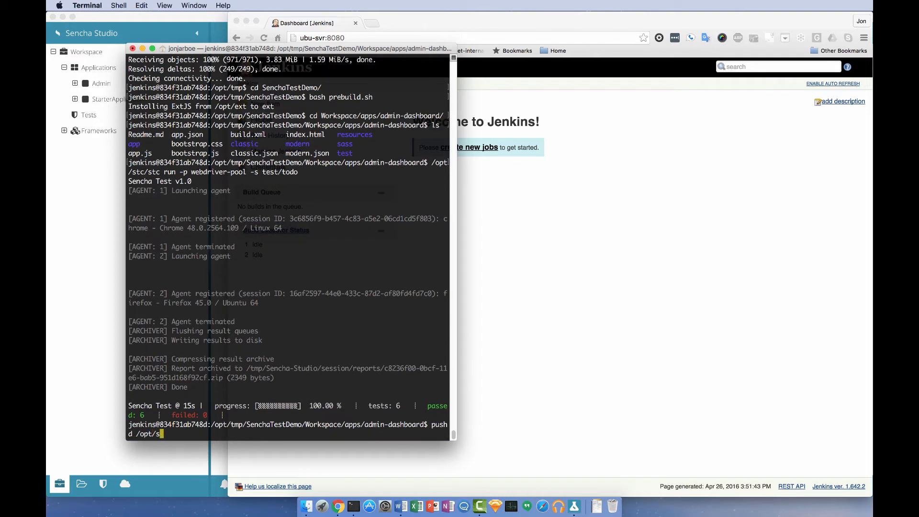
text(tc)
key(Return)
text(v)
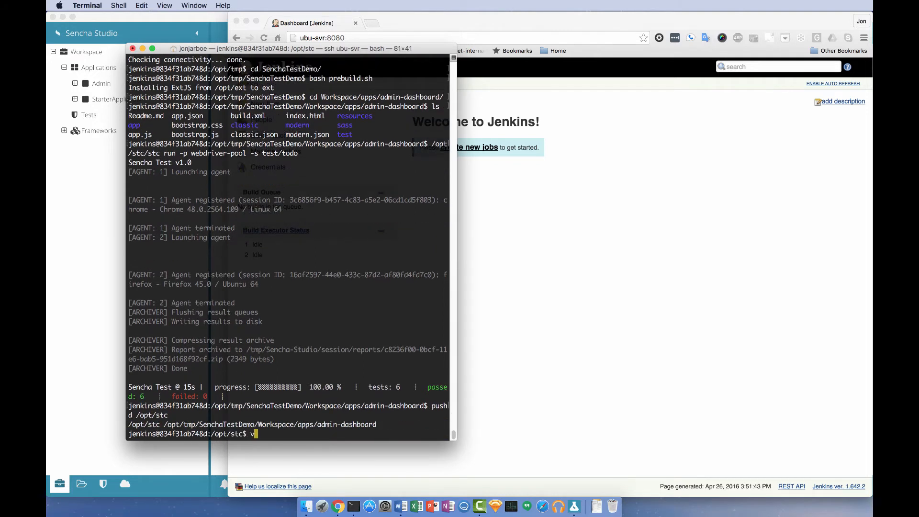
text(i storage.json)
key(Return)
text(i)
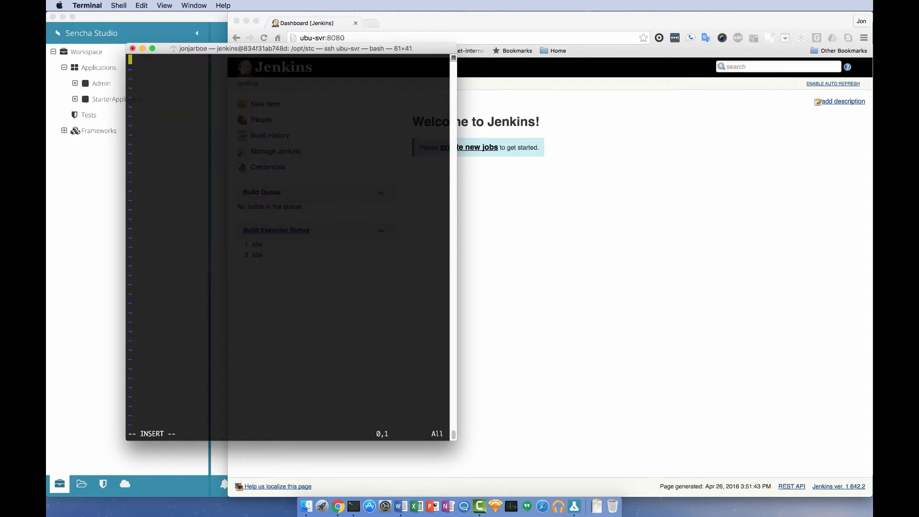
Write a JSON object with an "e2e" entry whose "path" is "/archive-e2e", and save and close the file
text({)
key(Return)
text("e2e": {)
key(Return)
text("path": "/archive-e2e)
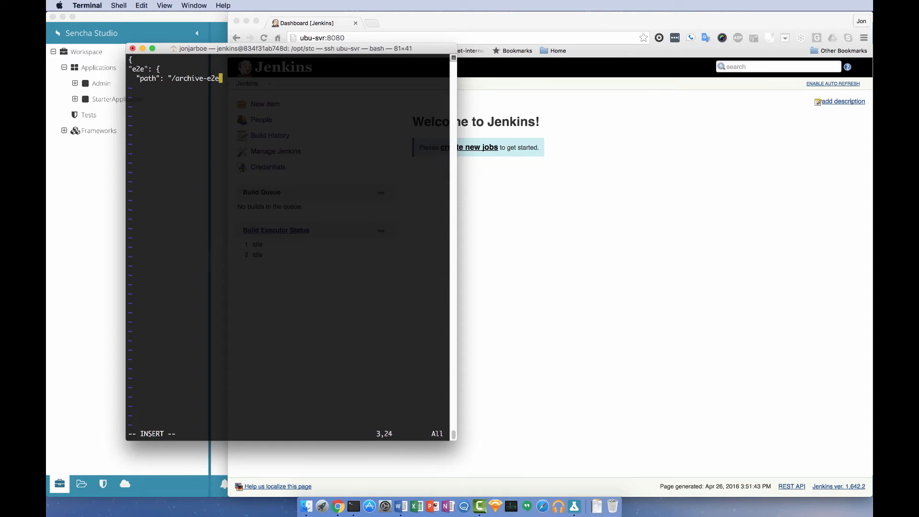
text(")
key(Return)
text(} })
key(Return)
key(Escape)
text(:wq)
key(Return)
Start "./stc server" in the background, redirecting its output and errors to archive-server.log
text(./stc)
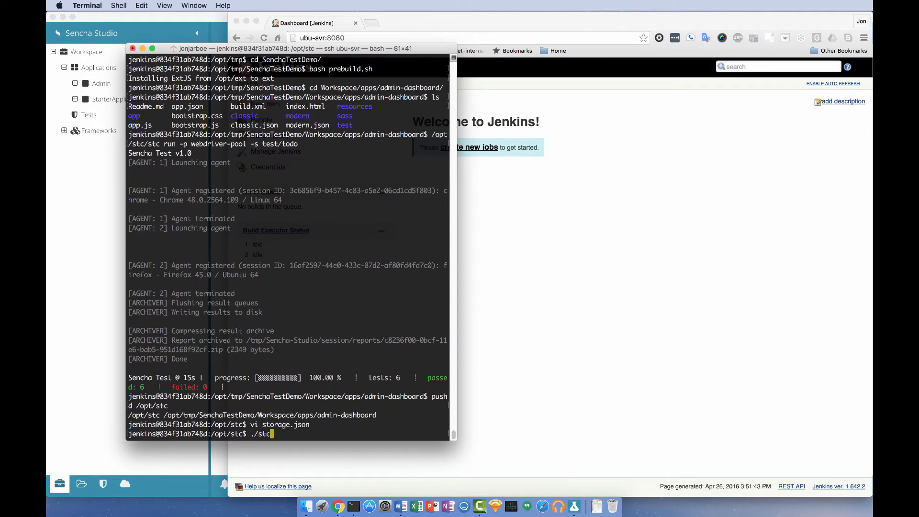
text( server > archive-server.log 2>&1 &)
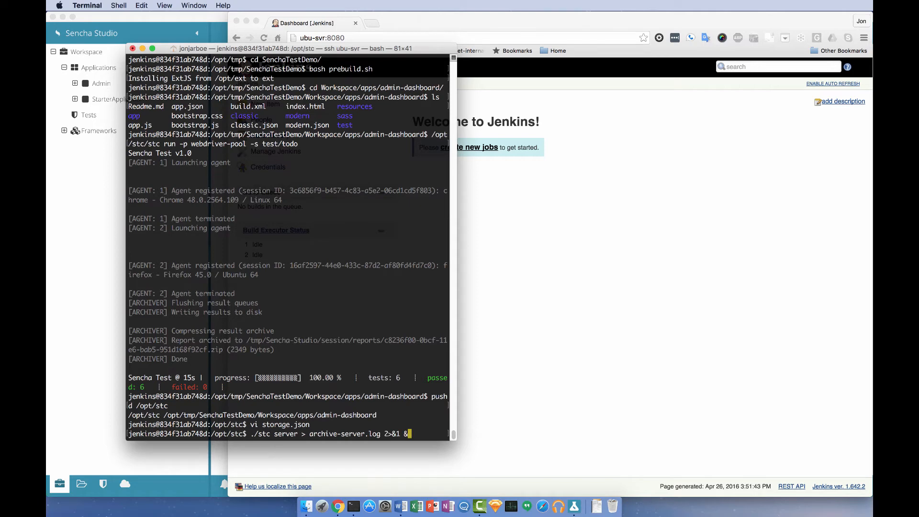
key(Return)
text(popd)
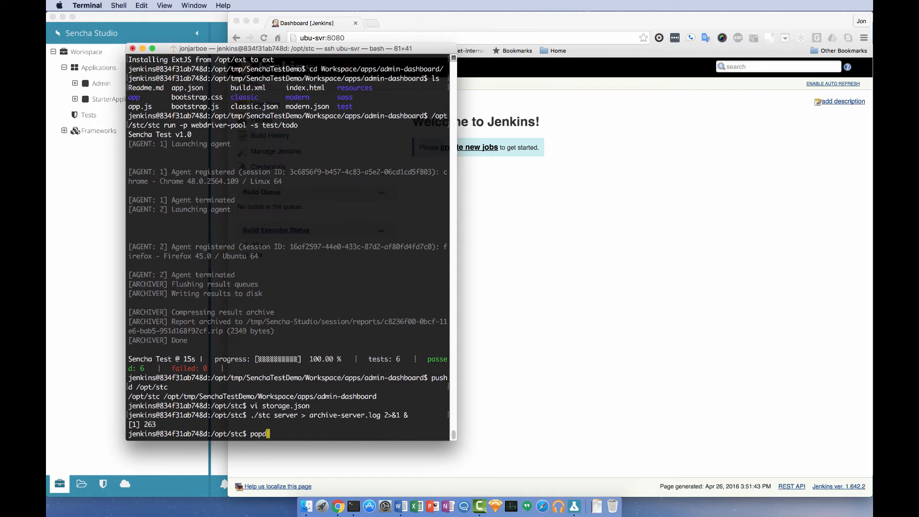
key(Return)
text(/opt/)
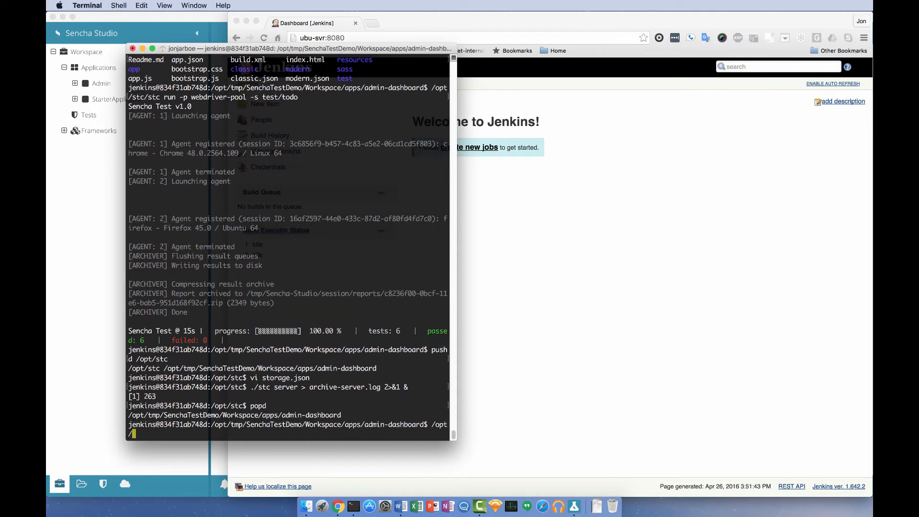
text(stc/stc run -p webdriver-pool -s test/todo)
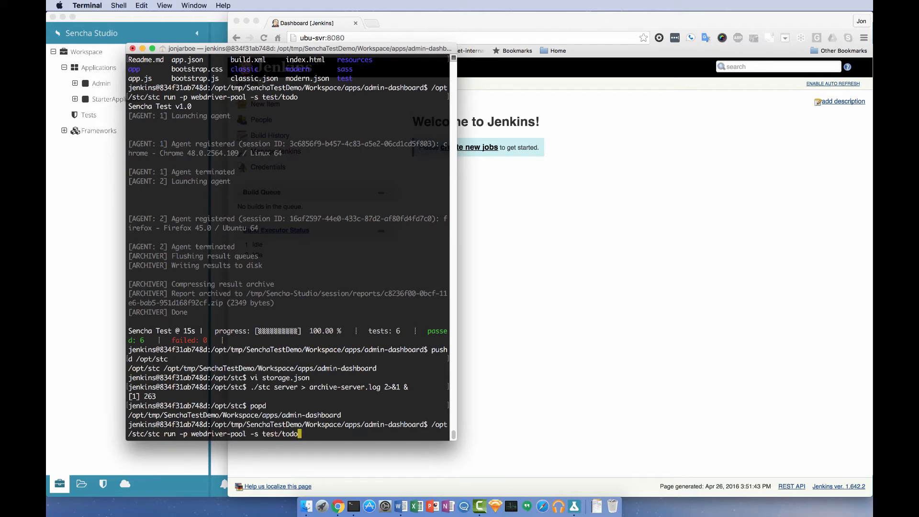
text( -S http://ubu-svr:1903 -K e2e)
key(Return)
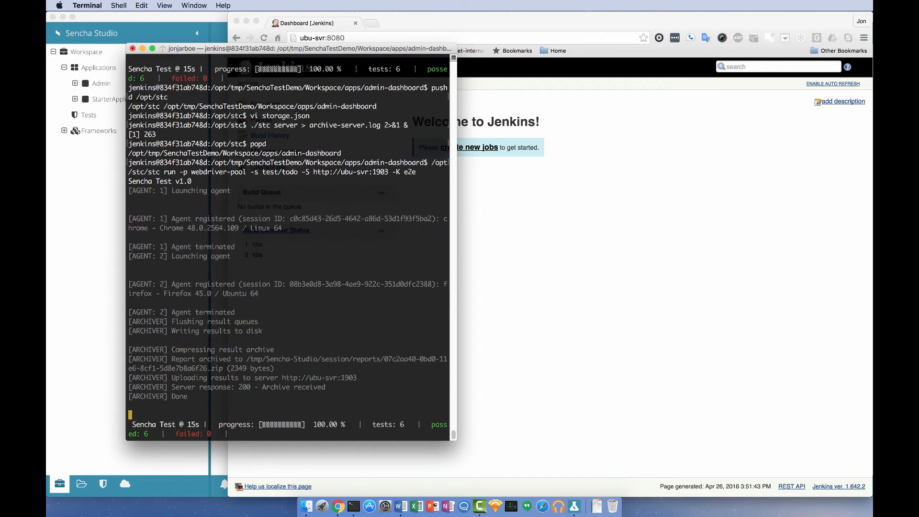
Change to the home directory and force-remove /opt/tmp recursively
text(cd)
key(Return)
text(rm -rf /opt/tmp)
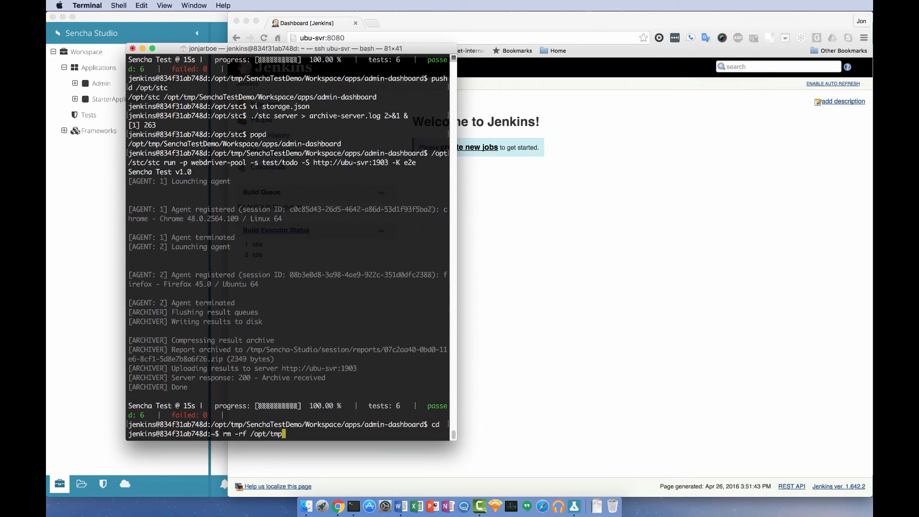
key(Return)
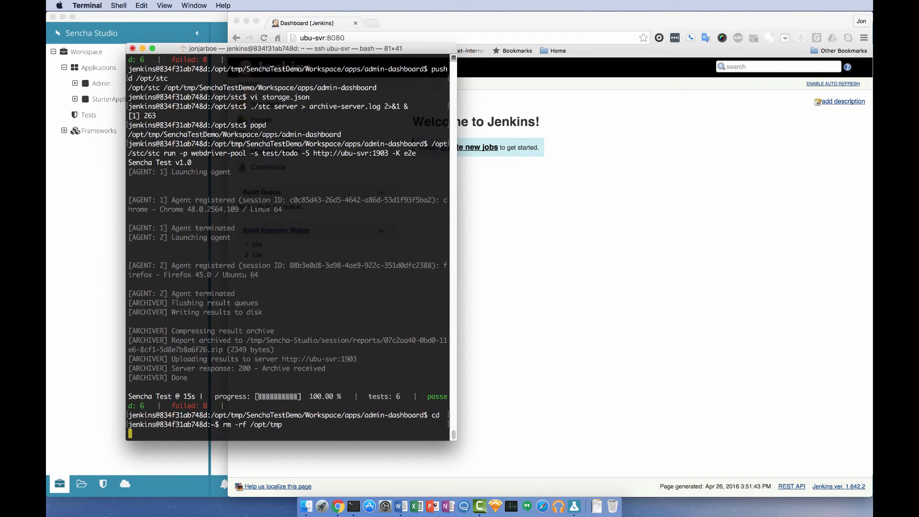
Switch to Jenkins in Chrome and create a Freestyle project job named SenchaTestExample
click(475, 129)
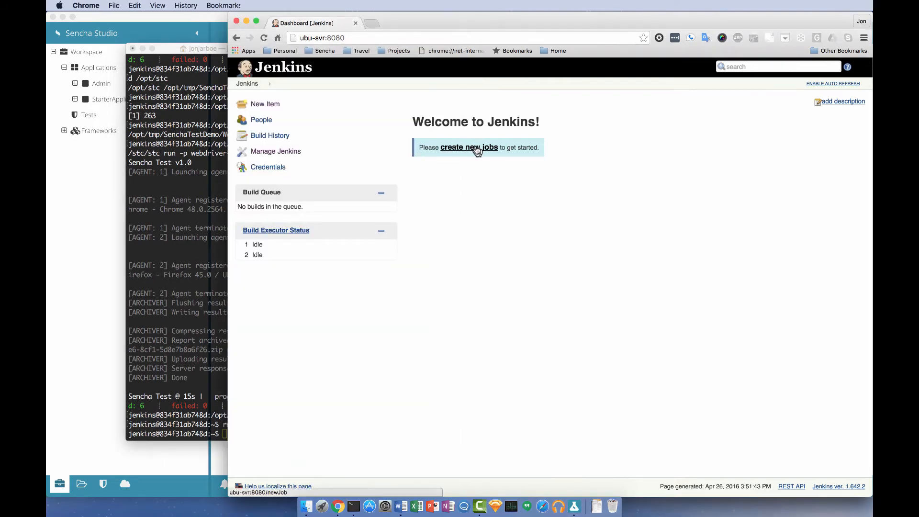
click(478, 148)
click(418, 122)
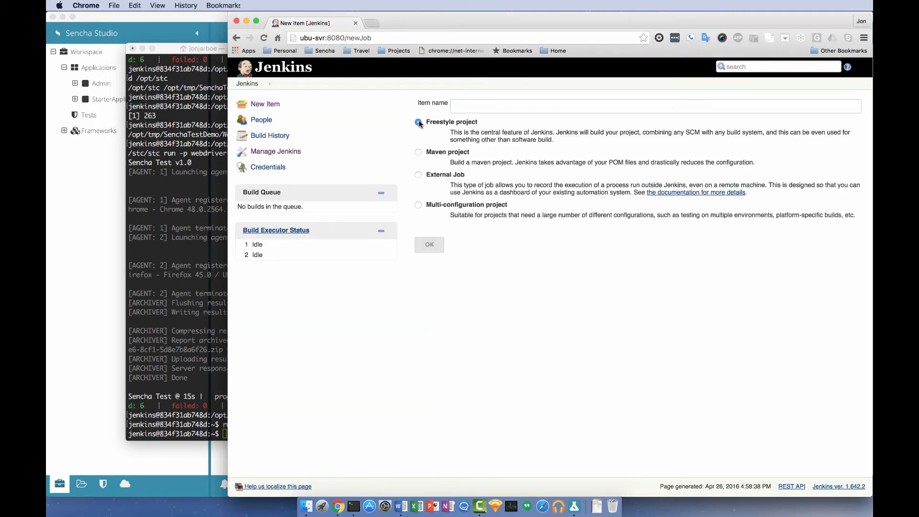
click(453, 107)
text(SenchaTest)
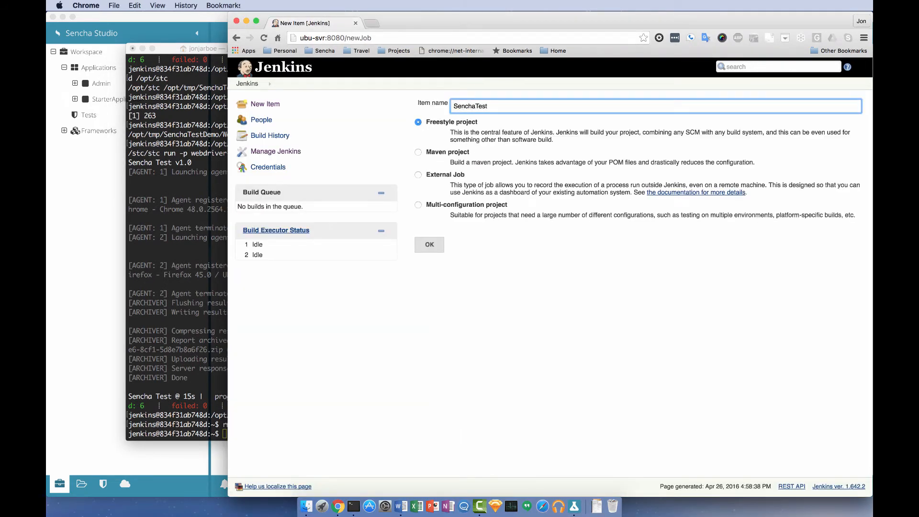
text(Example)
click(437, 245)
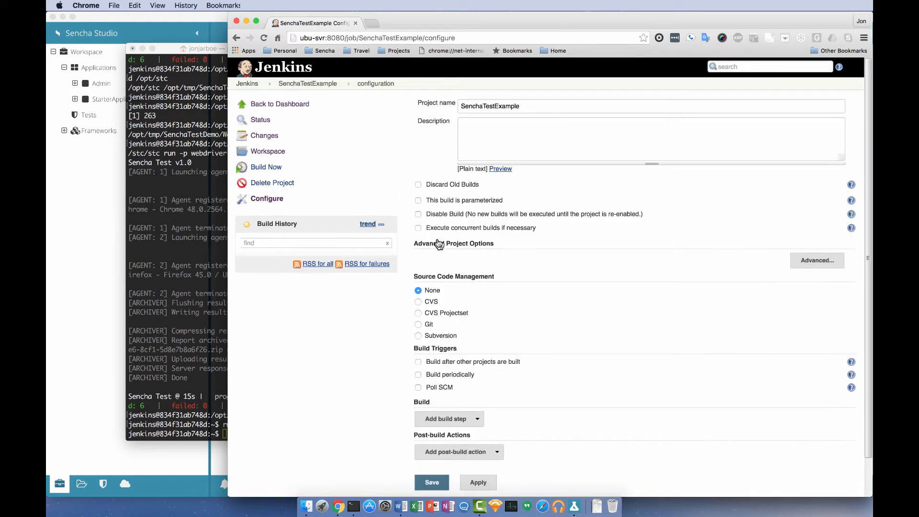
Set source code management to Git with the SenchaTestDemo.git GitHub URL and the branch specifier */jenkins
click(418, 324)
click(564, 340)
text(https://github.com)
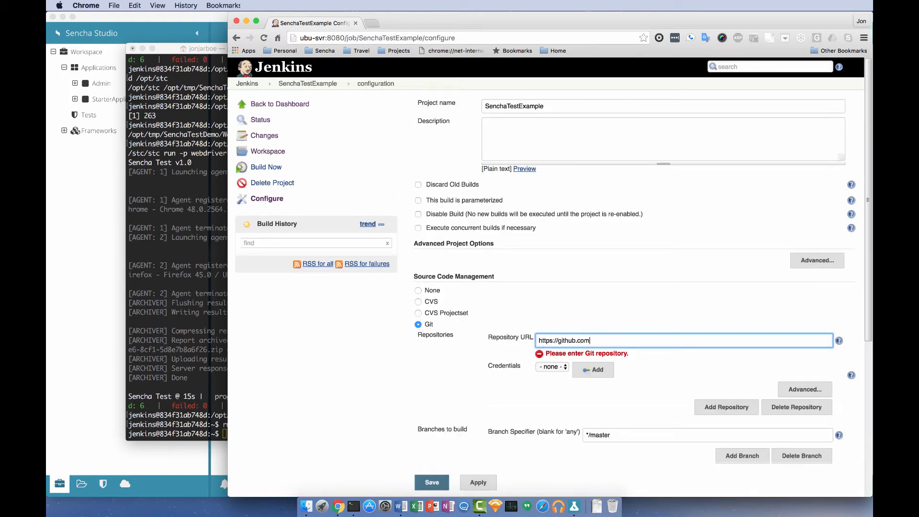
text(/jjarboe/SenchaTestDemo.git)
double_click(599, 435)
text(jenkins)
Add an Execute shell build step with the lines "bash prebuild.sh" and "cd Workspace/apps/admin-dashboard"
scroll(633, 342, down, 5)
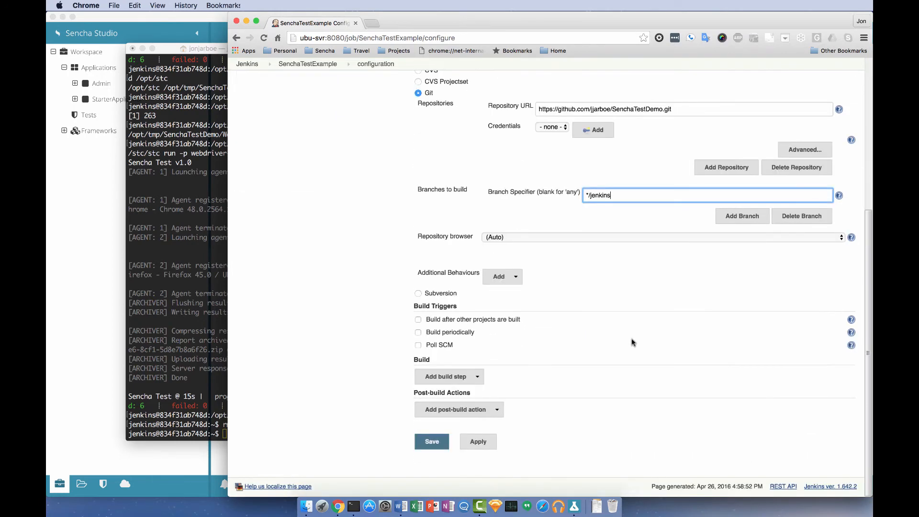
click(445, 377)
click(443, 405)
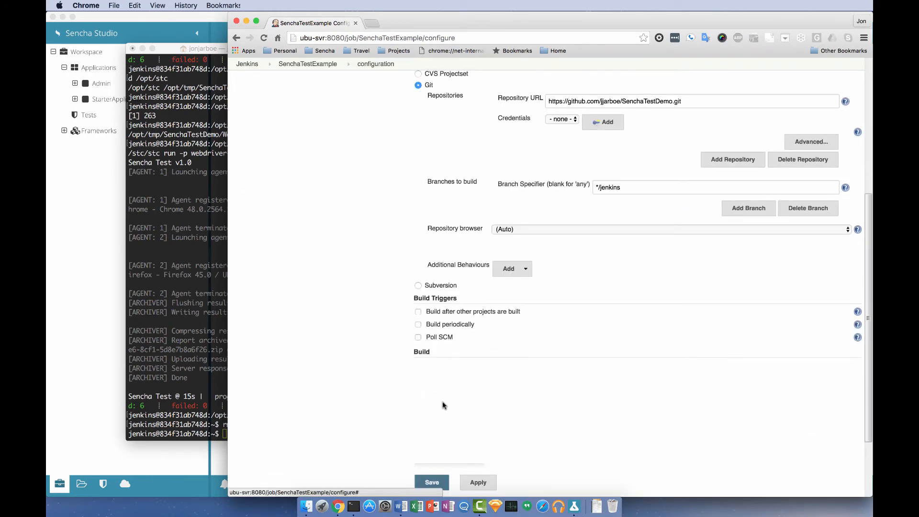
scroll(541, 339, down, 1)
click(542, 366)
text(bash prebuild.)
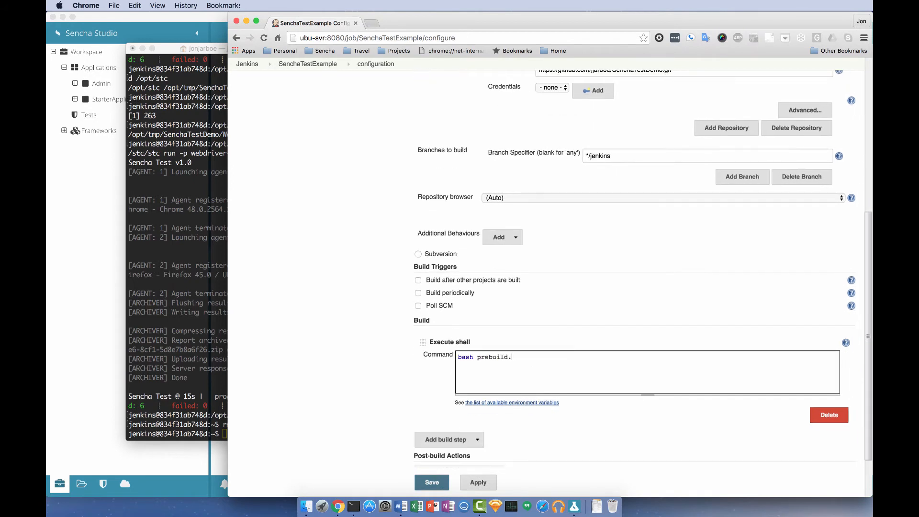
text(sh)
key(Return)
text(cd Workspace/apps/admin-dashboard )
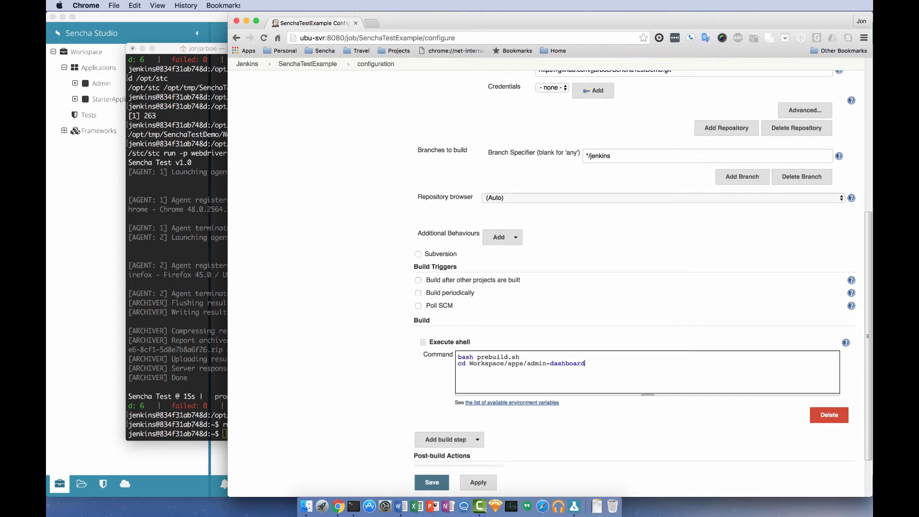
text(/opt/stc/stc run -p webdriver-pool -s test/)
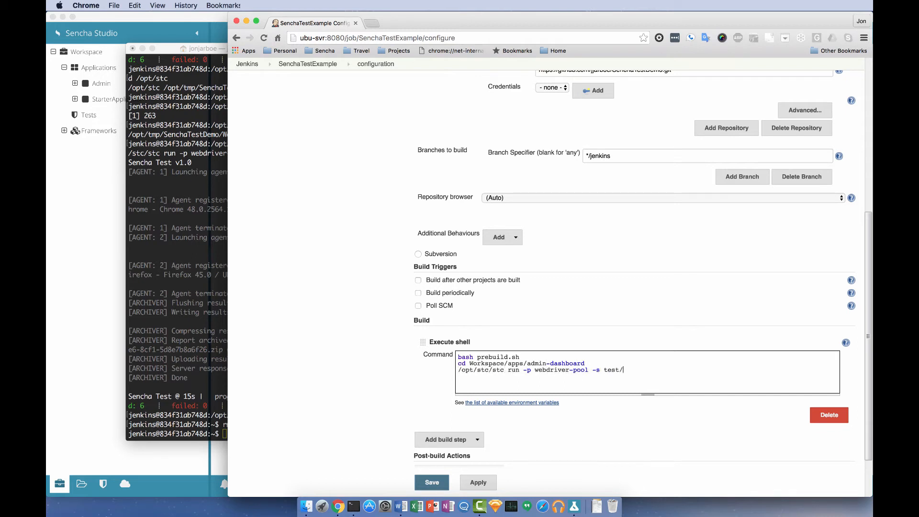
text(todo -o text -o junit)
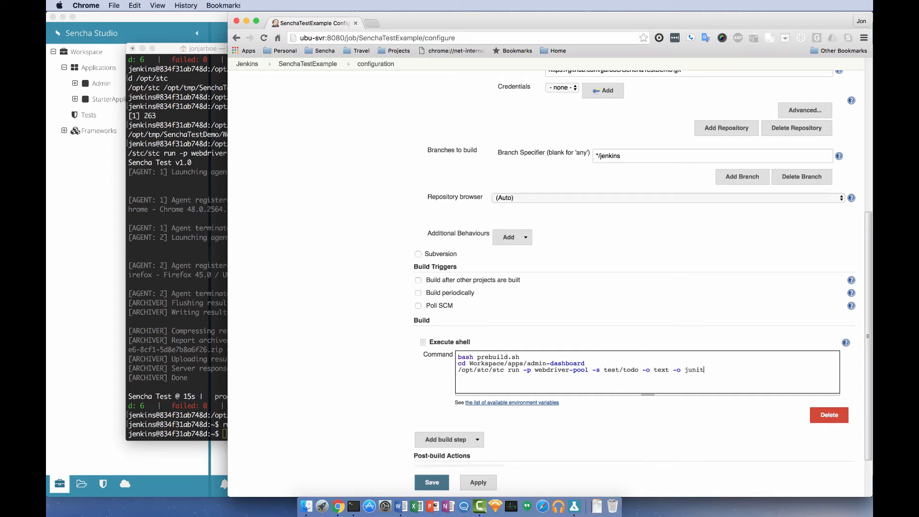
text( -n ${BUILD_NUMBER} -S http://ubu-svr:1903)
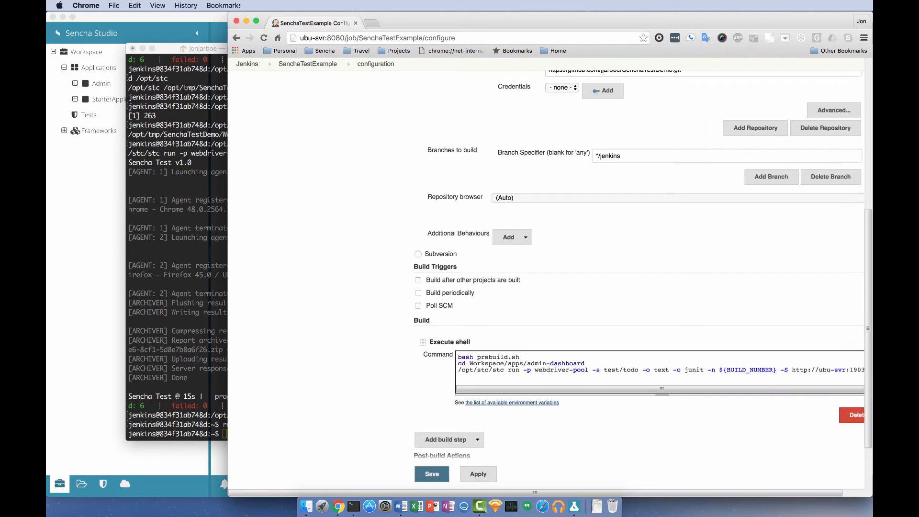
text( -K e2e)
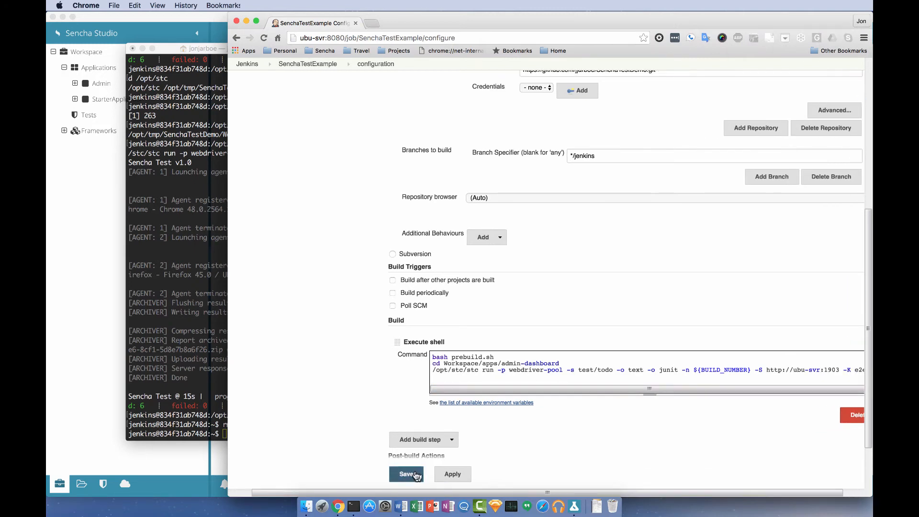
click(415, 474)
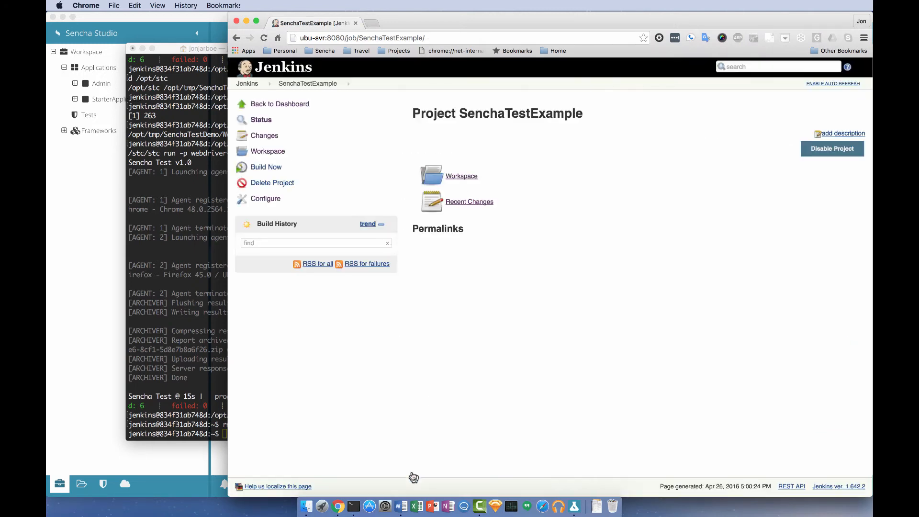
Start a build of SenchaTestExample, check the console output of build #1, and return to the project page
click(268, 171)
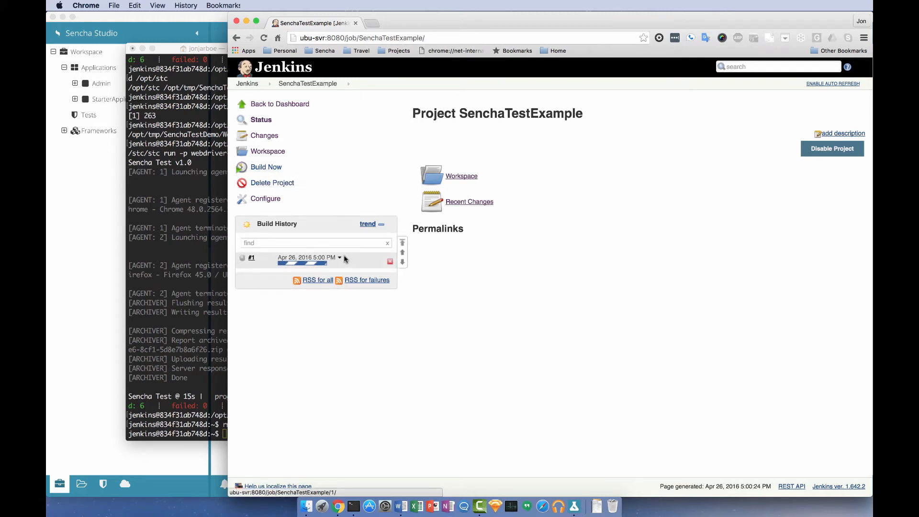
click(340, 258)
click(329, 289)
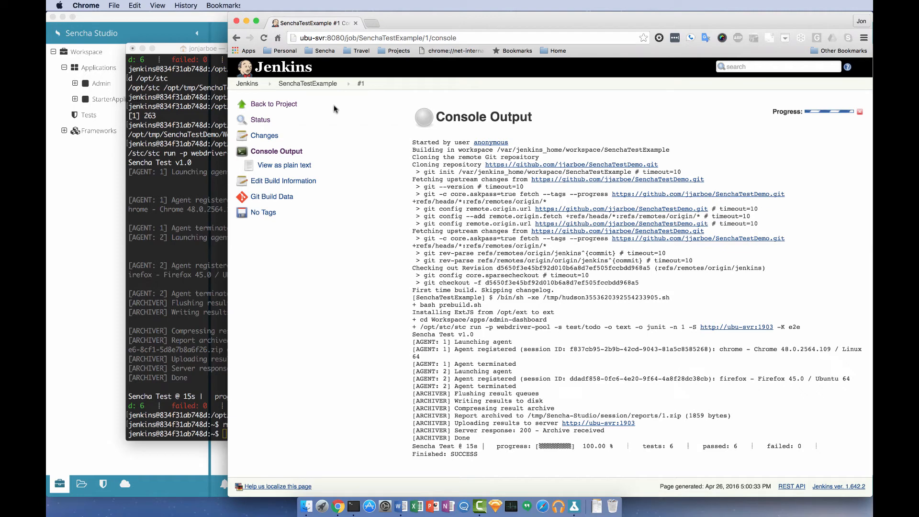
click(274, 106)
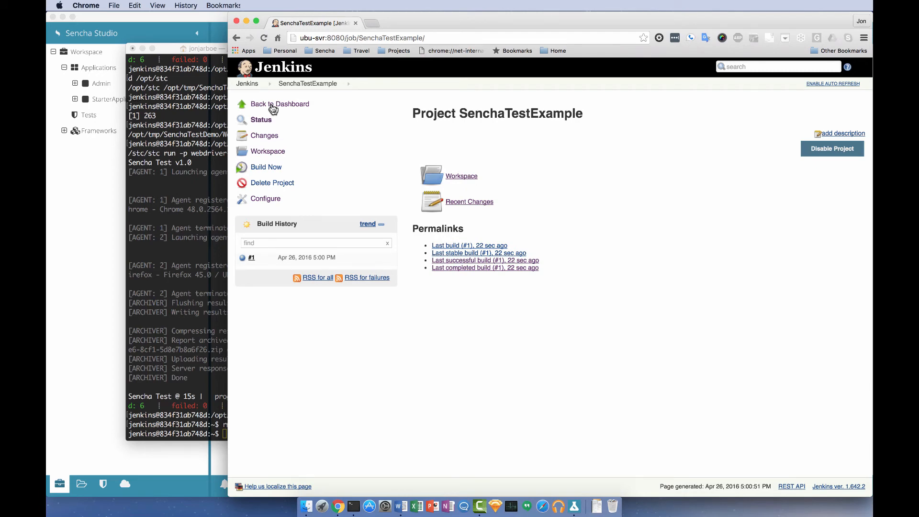
Reopen the job configuration and duplicate the stc run line on a new line of the shell command
click(261, 199)
scroll(452, 301, down, 10)
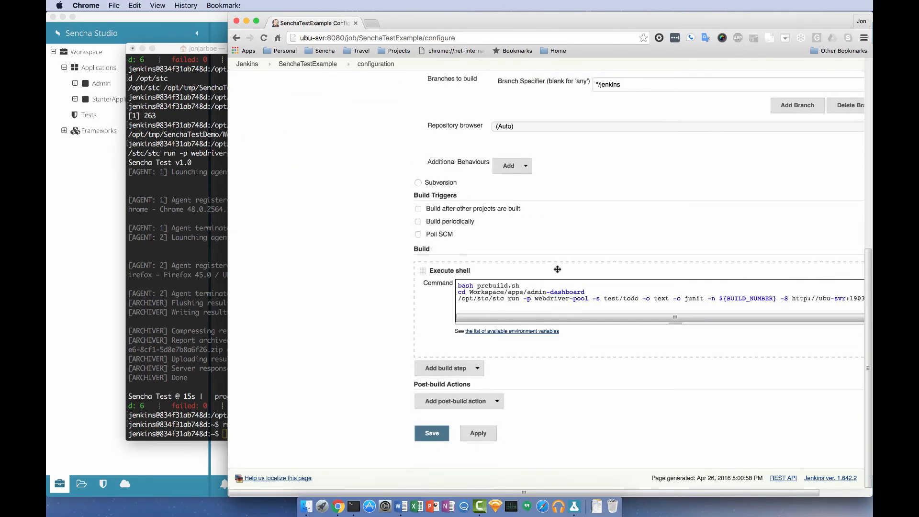
click(459, 300)
key(super+shift+Right)
key(super+c)
key(Right)
key(Return)
key(super+v)
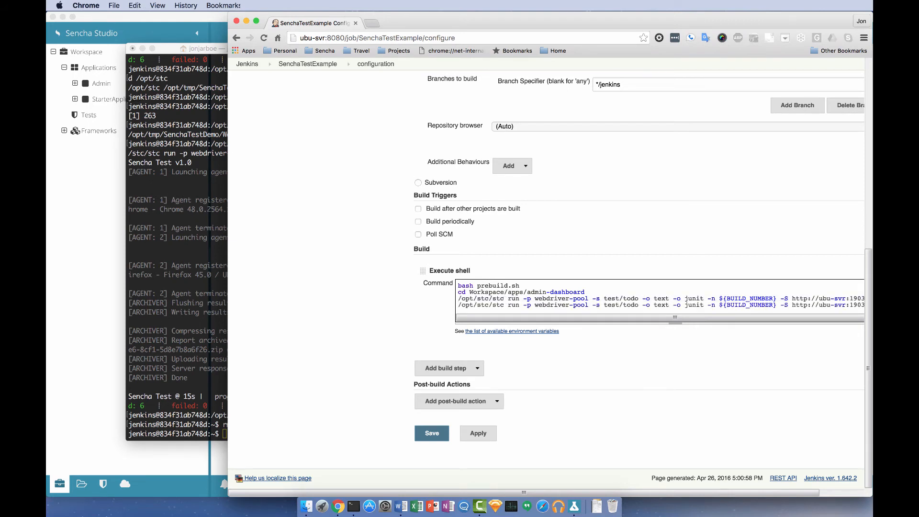
Change the duplicated run line's test path to test/unit, then save the job and start another build
double_click(629, 305)
text(unit)
click(430, 436)
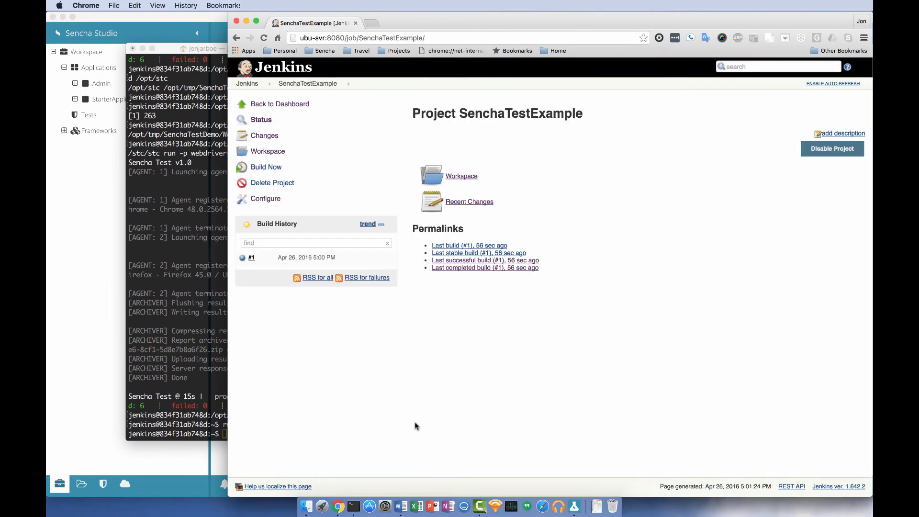
click(261, 170)
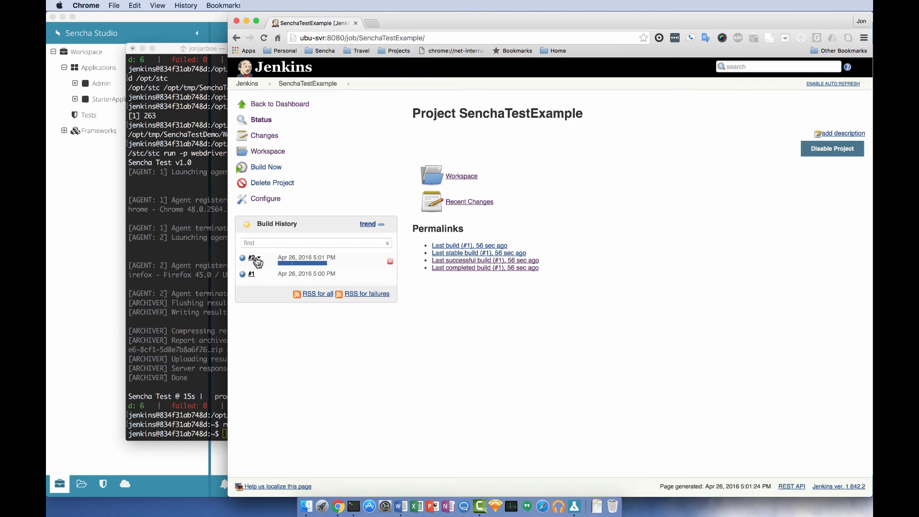
click(179, 18)
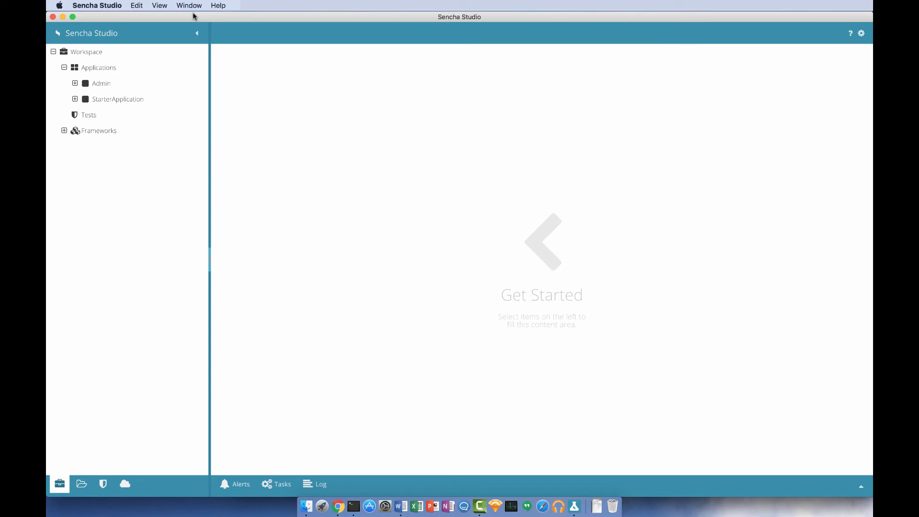
click(103, 483)
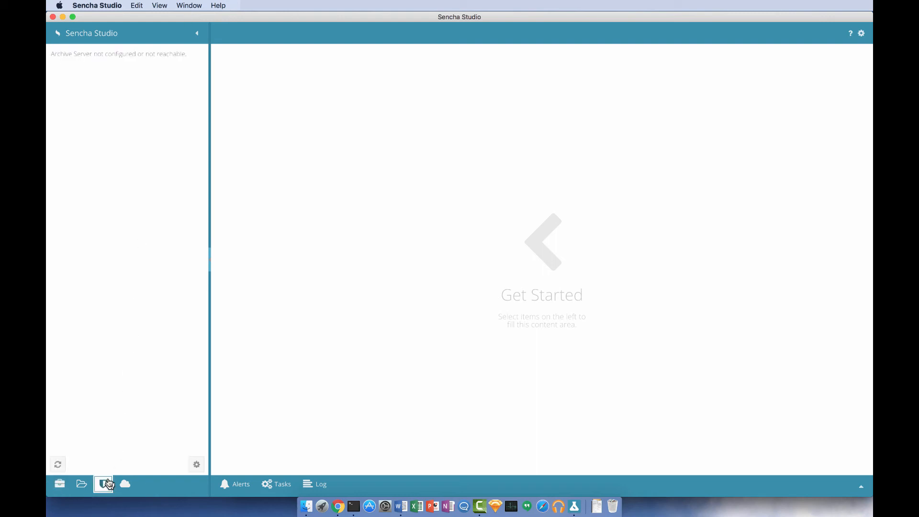
click(196, 464)
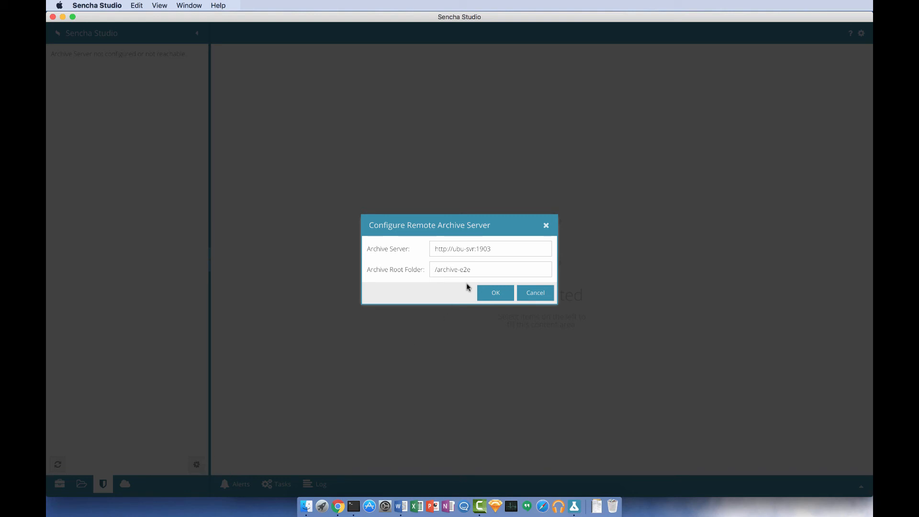
click(493, 294)
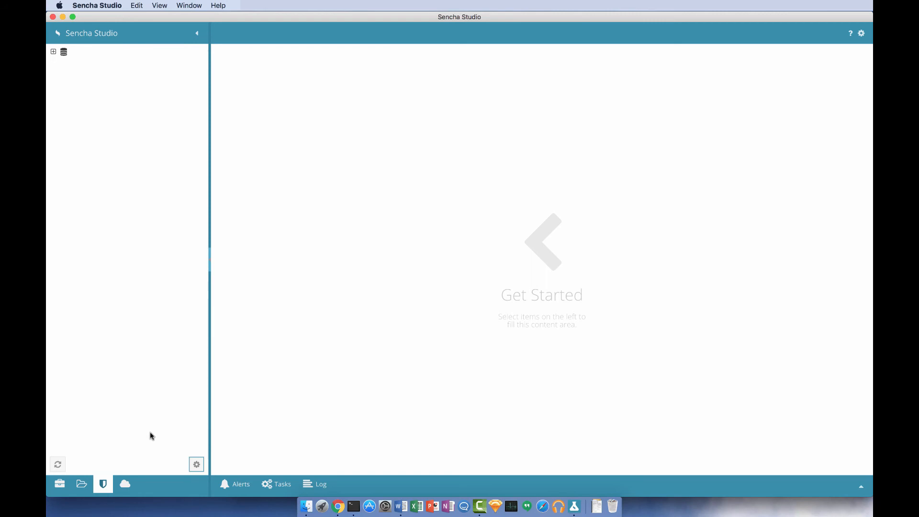
Refresh the archived test runs, expand the archive root, and open the results of run 2
click(60, 466)
click(53, 52)
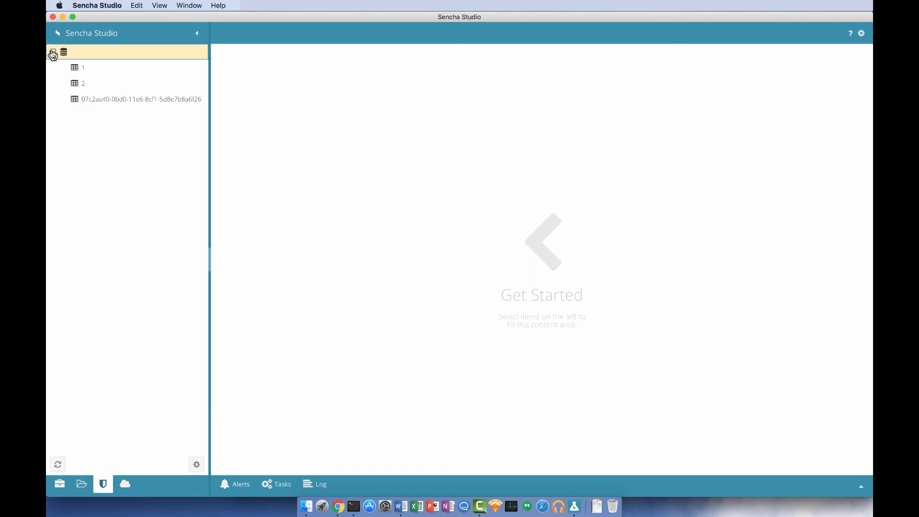
click(83, 86)
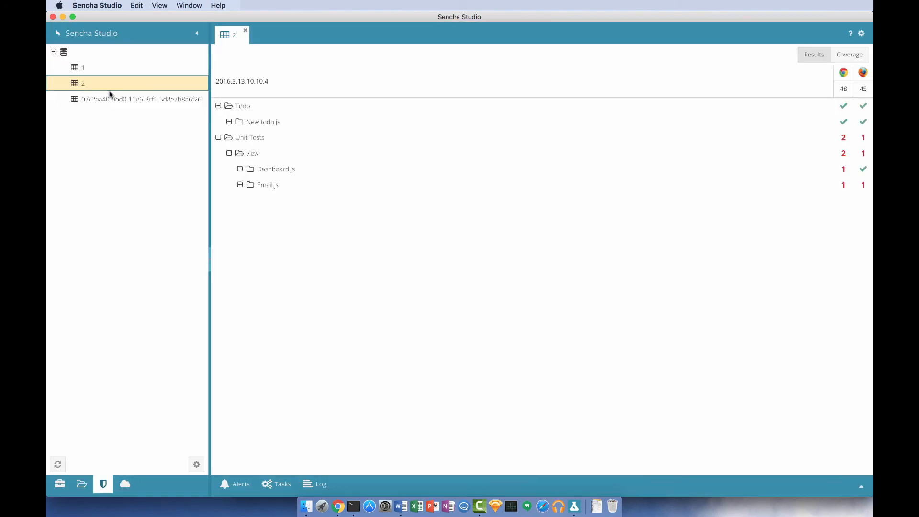
Expand Email.js under Unit-Tests down to the Compose tests and view the Chrome result details of "should close"
click(240, 185)
click(251, 201)
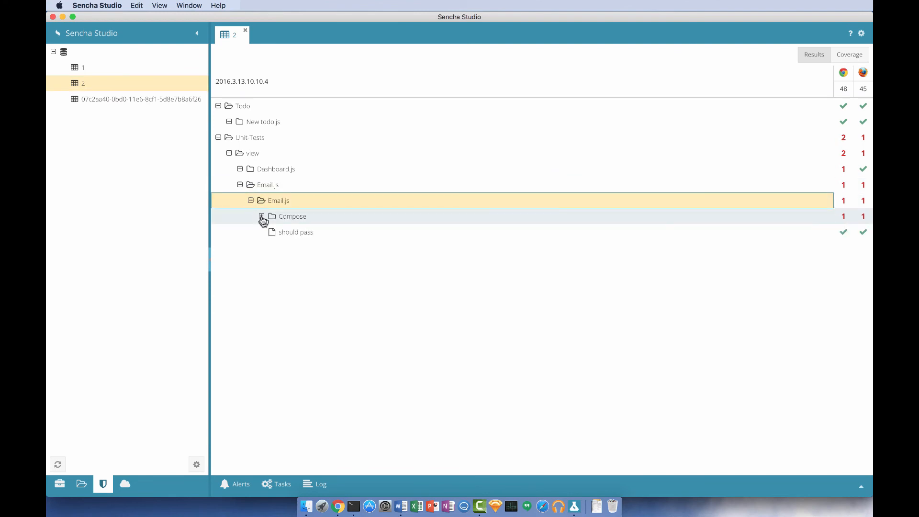
click(261, 217)
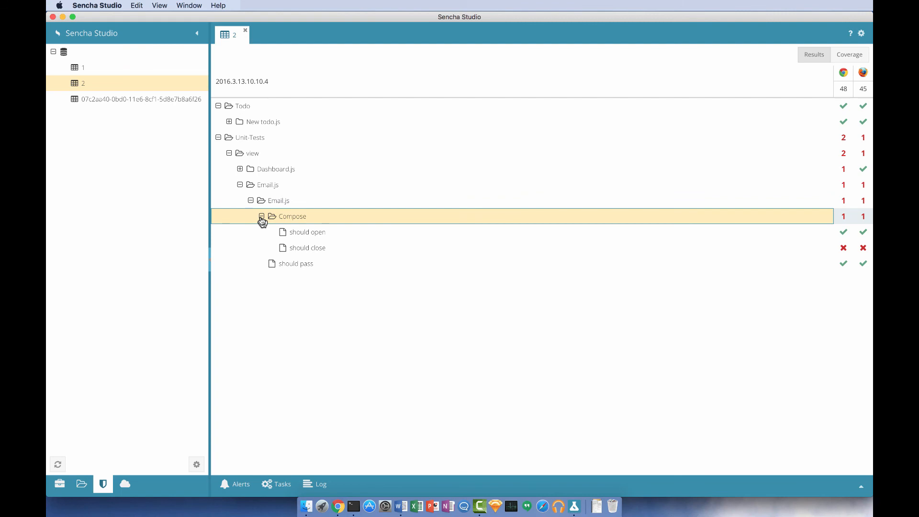
click(845, 248)
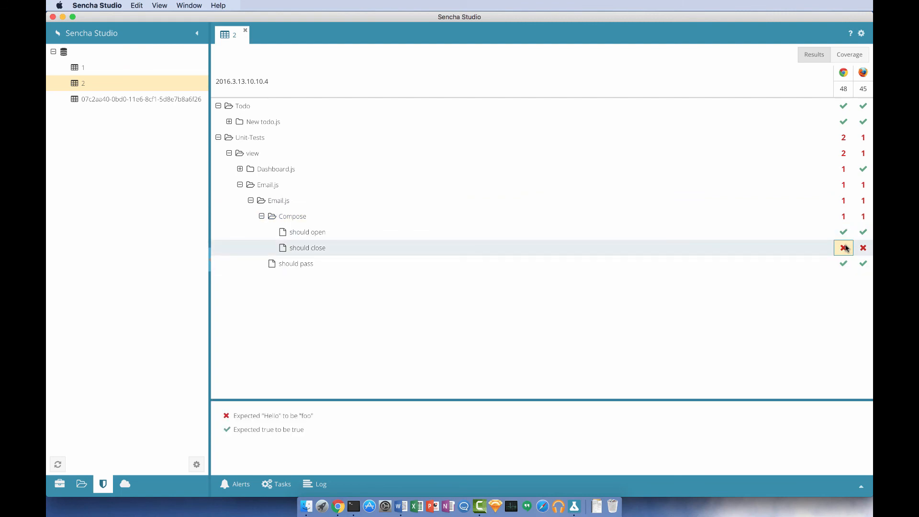